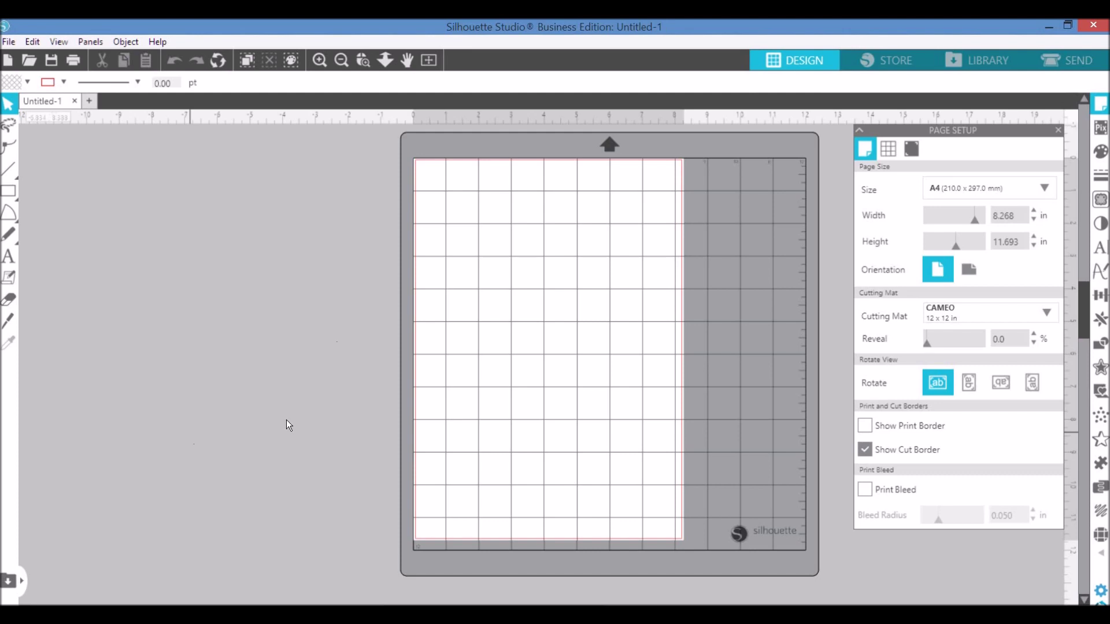
Open PixScan and switch it to importing from a scanner
{"action": "left_click", "coordinate": [1102, 136]}
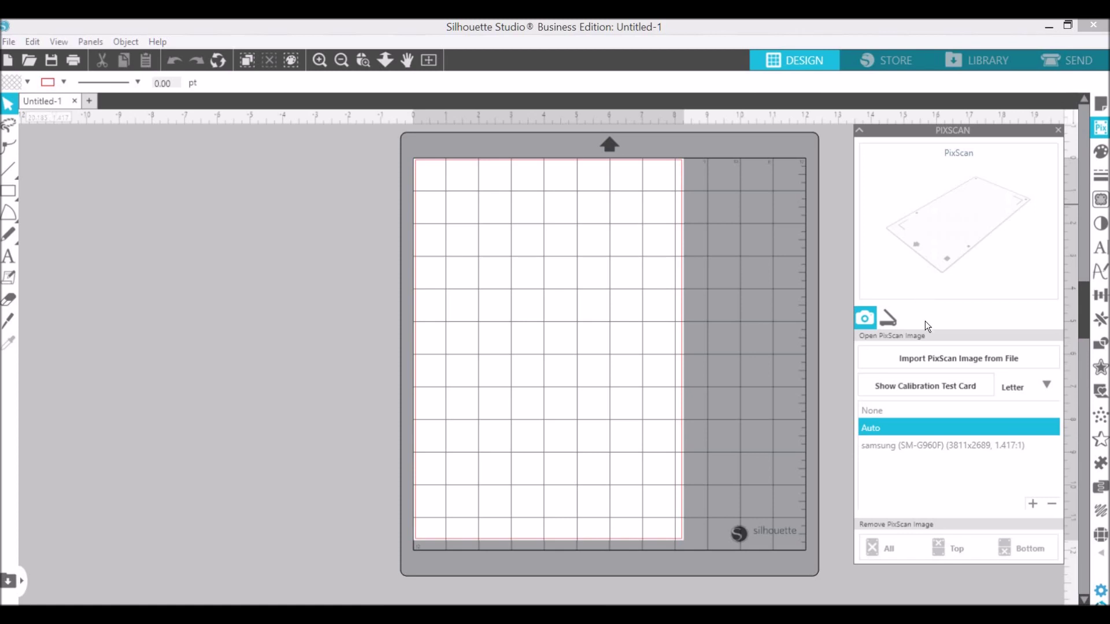
{"action": "left_click", "coordinate": [890, 321]}
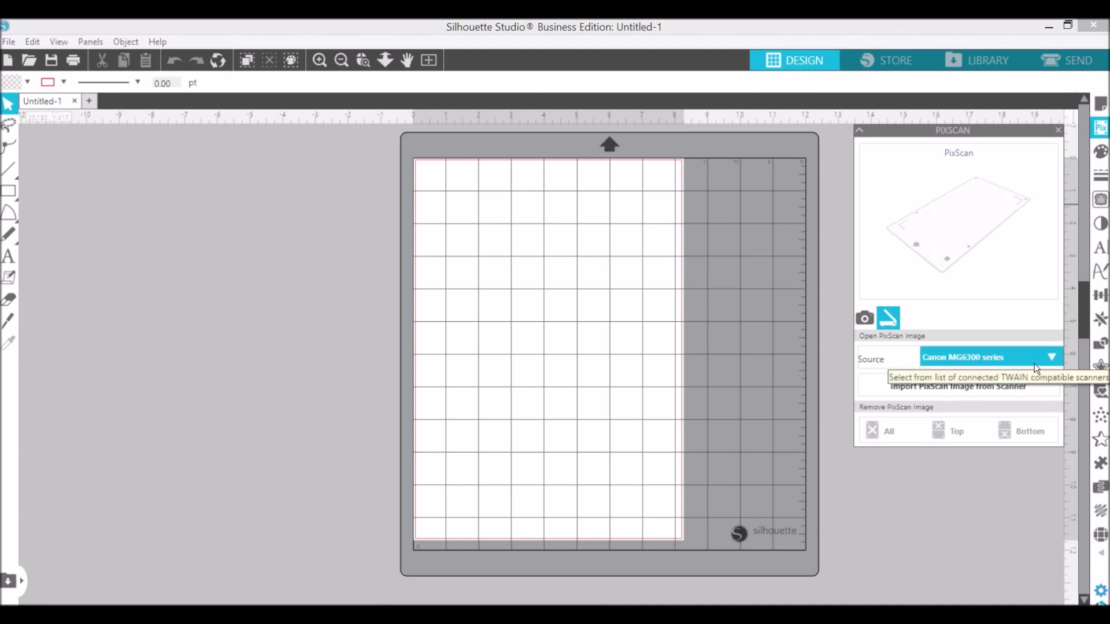
Scan the mat in colour from the WIA-Canon IJ Scanner into a new document
{"action": "left_click", "coordinate": [1052, 356]}
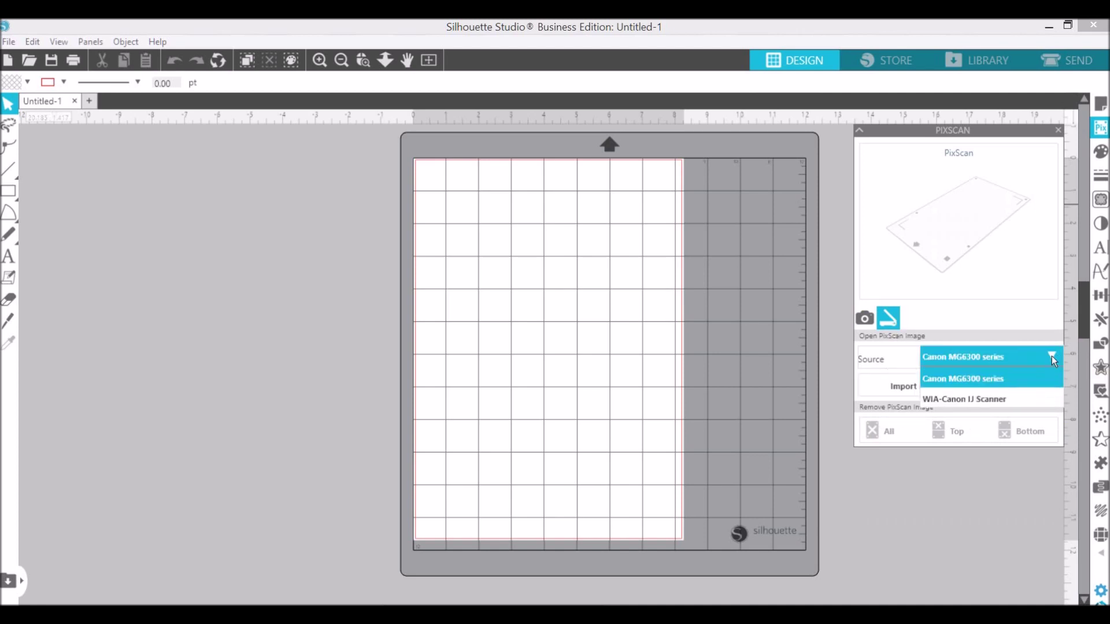
{"action": "left_click", "coordinate": [1004, 399]}
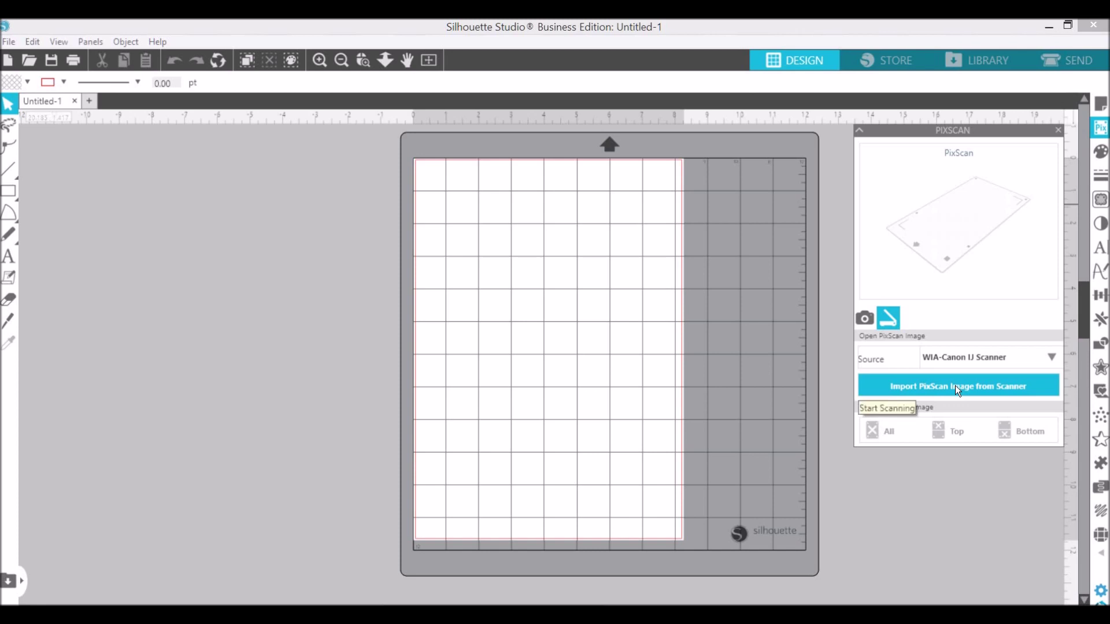
{"action": "left_click", "coordinate": [955, 387]}
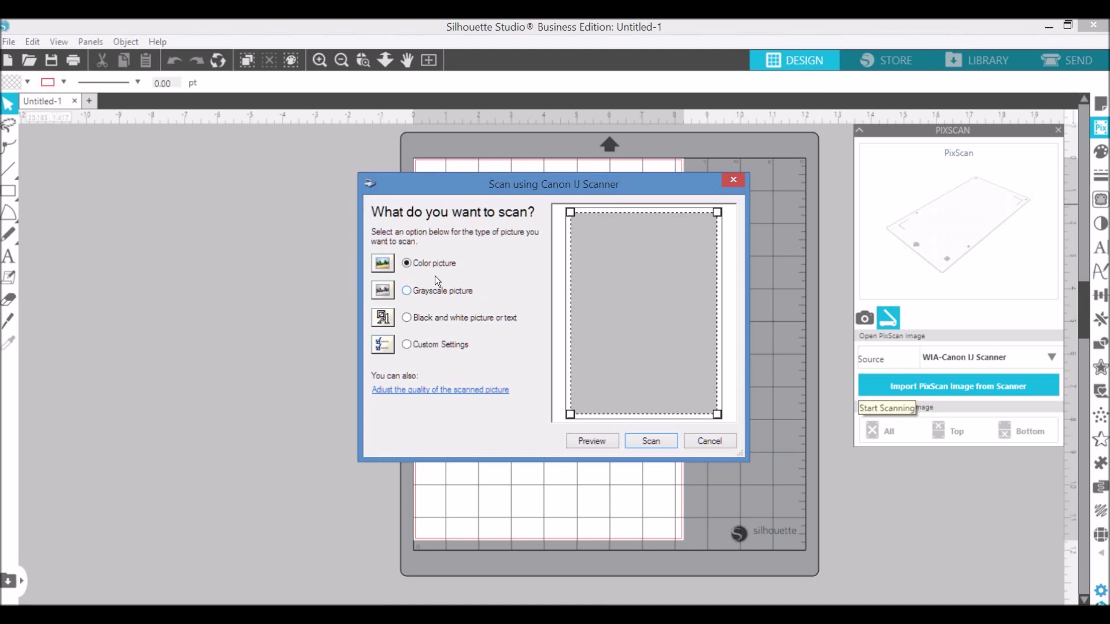
{"action": "left_click", "coordinate": [646, 445]}
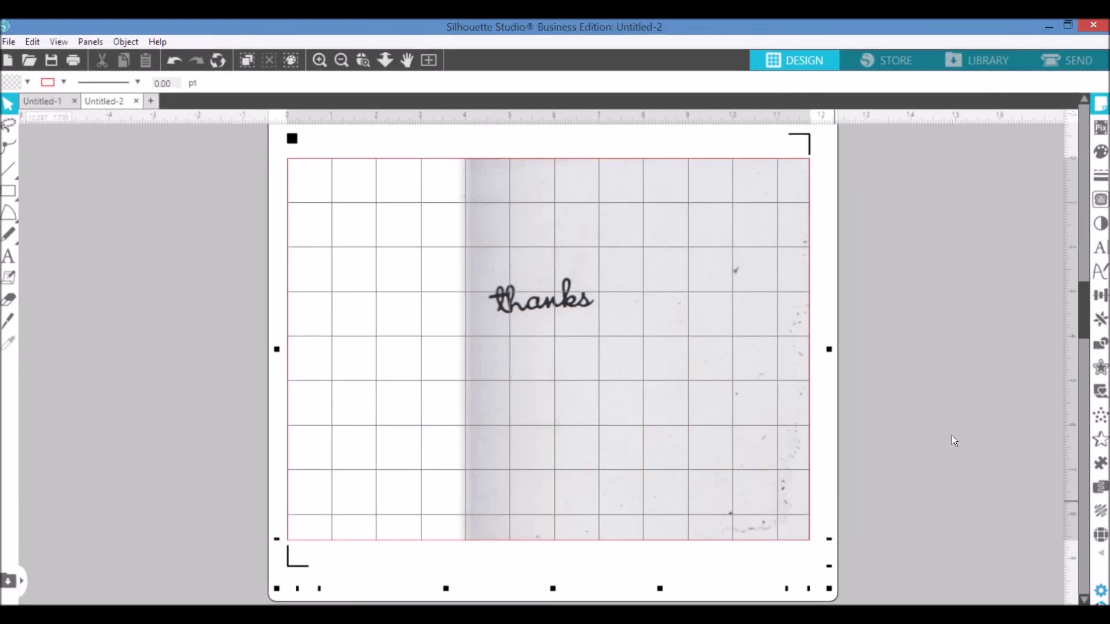
Rescan the mat via PixScan from the WIA-Canon IJ Scanner so it fills the page
{"action": "left_click", "coordinate": [1101, 130]}
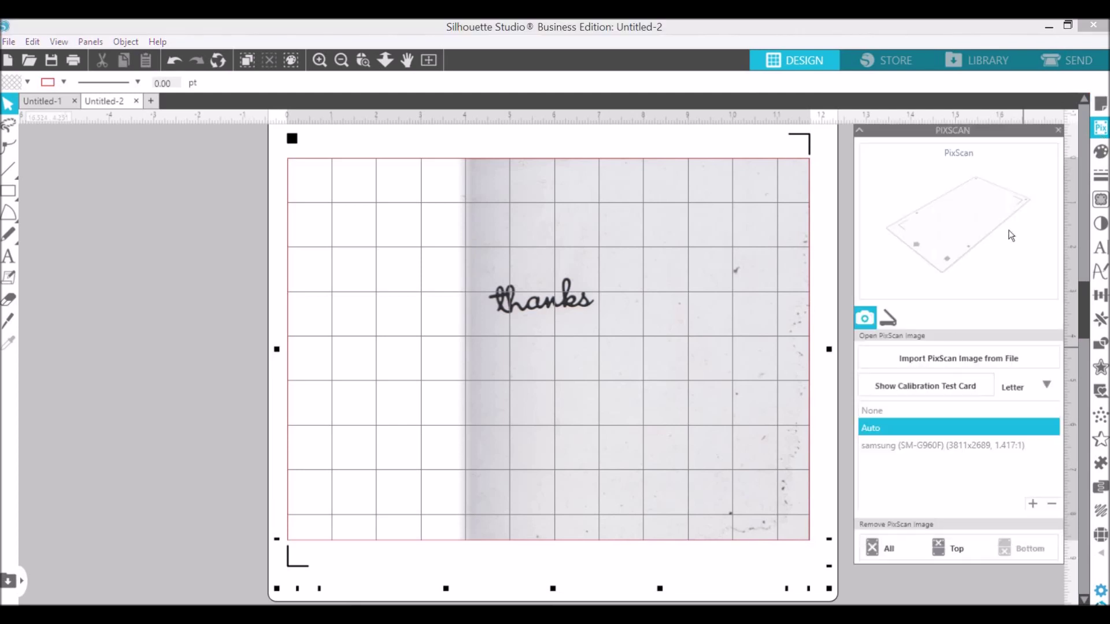
{"action": "left_click", "coordinate": [890, 318]}
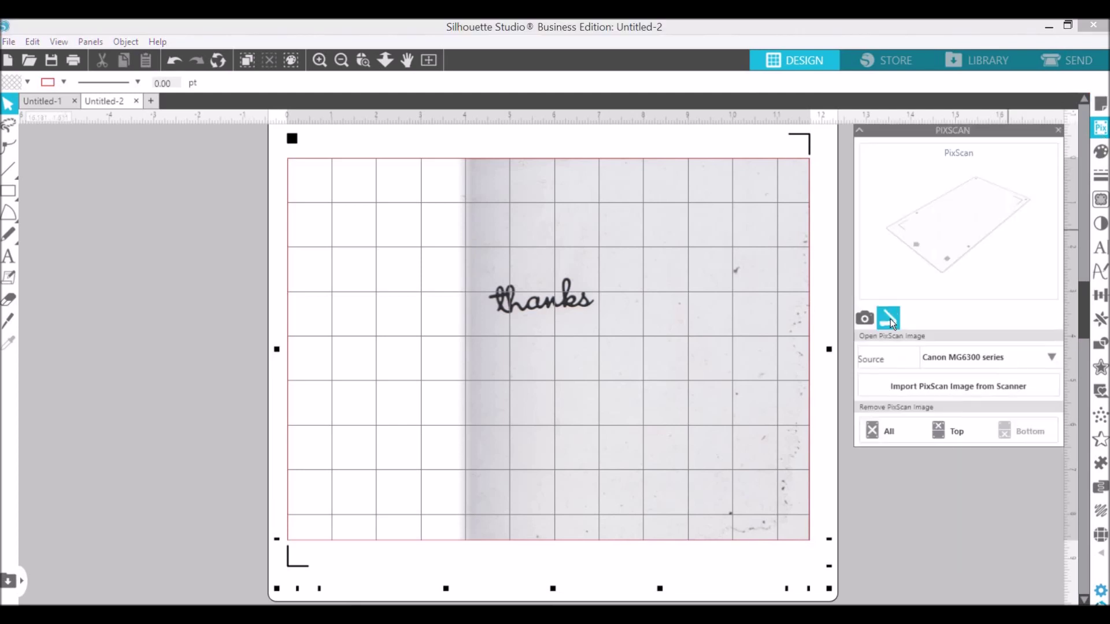
{"action": "left_click", "coordinate": [999, 353]}
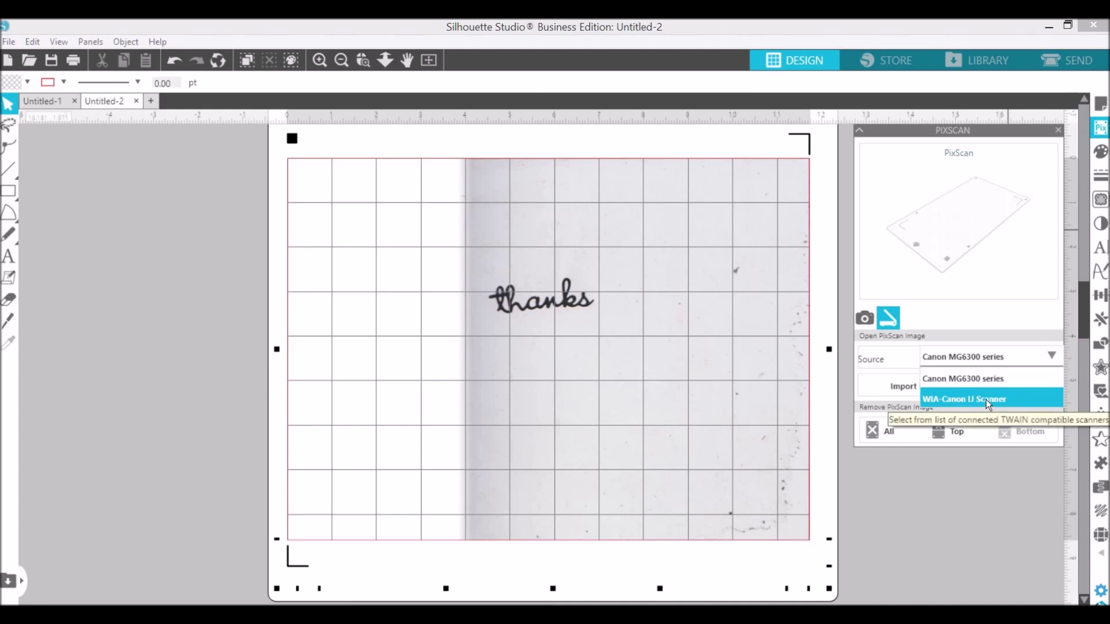
{"action": "left_click", "coordinate": [987, 400]}
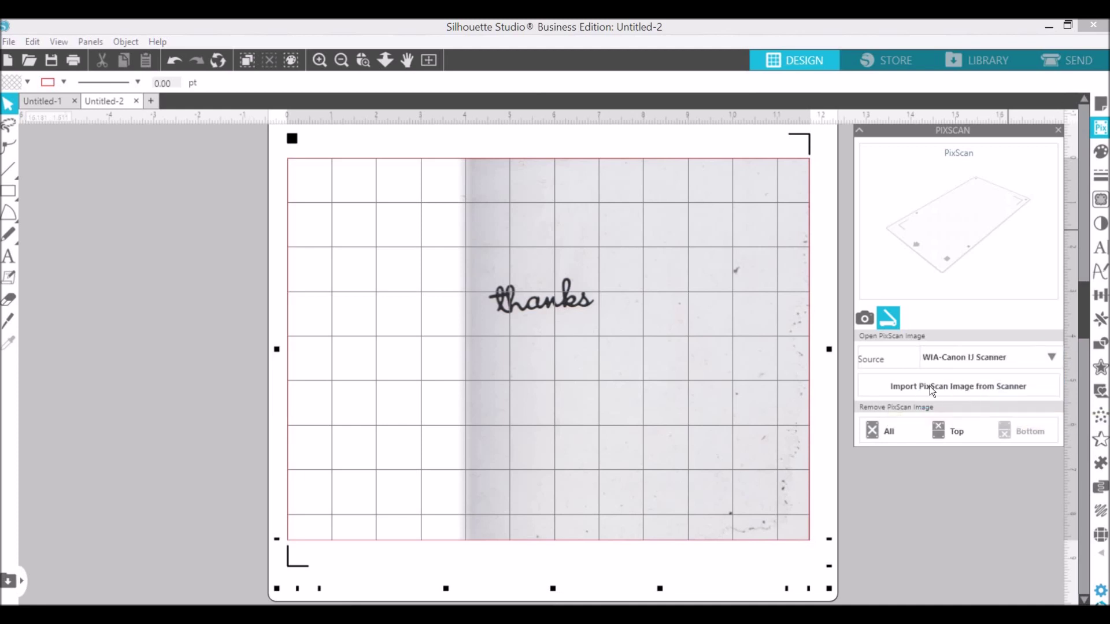
{"action": "left_click", "coordinate": [929, 387]}
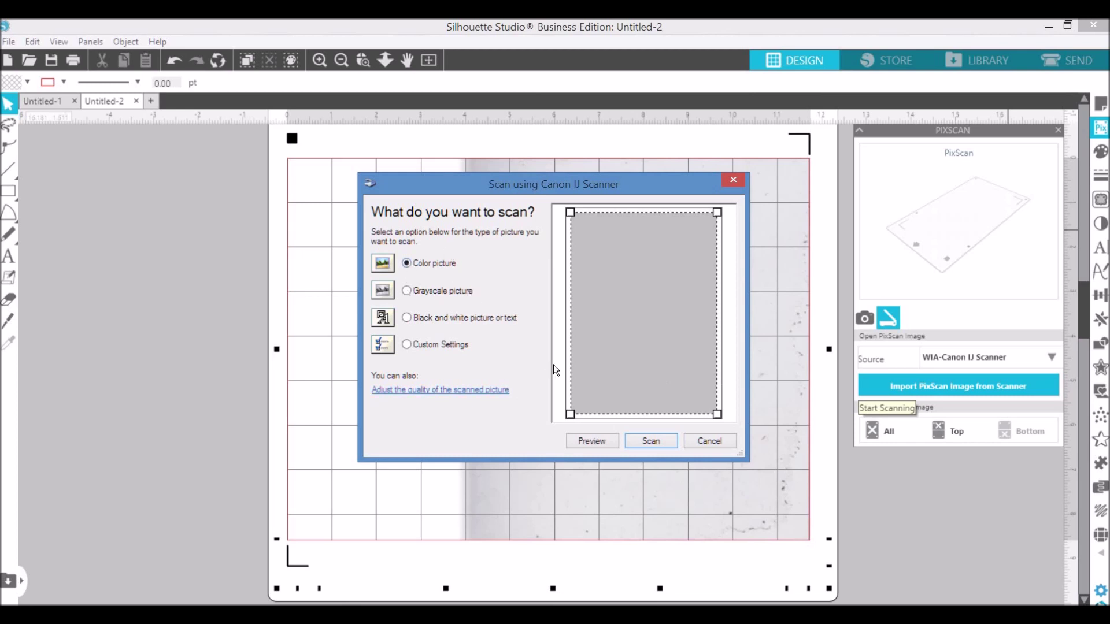
{"action": "left_click", "coordinate": [651, 440]}
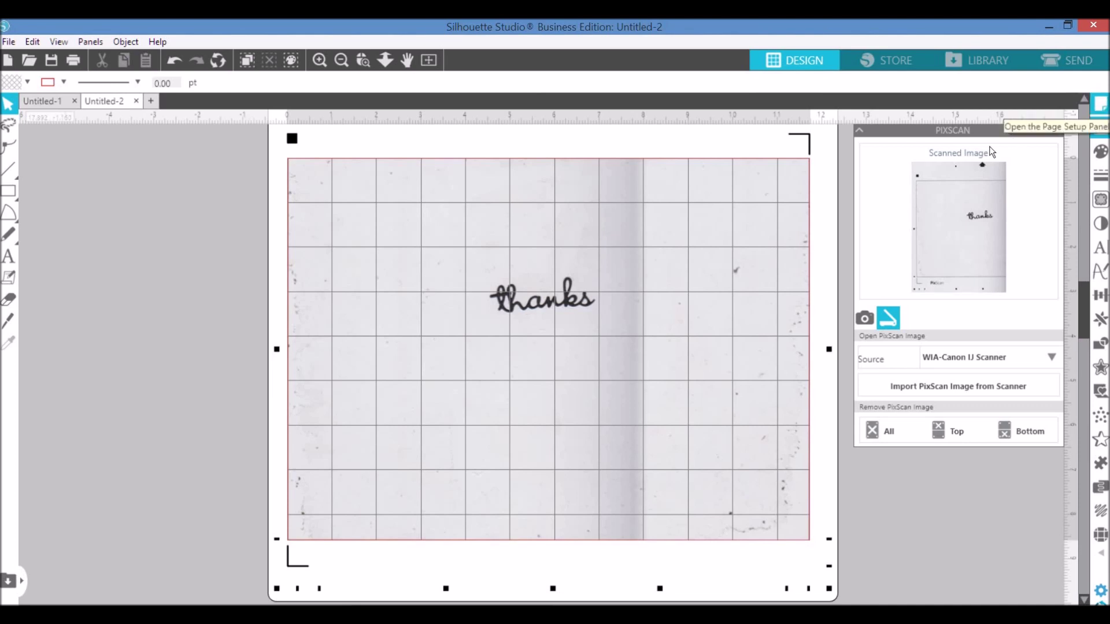
Trace the area around 'thanks' as a cut outline and move it up-left off the scan
{"action": "left_click", "coordinate": [1104, 107]}
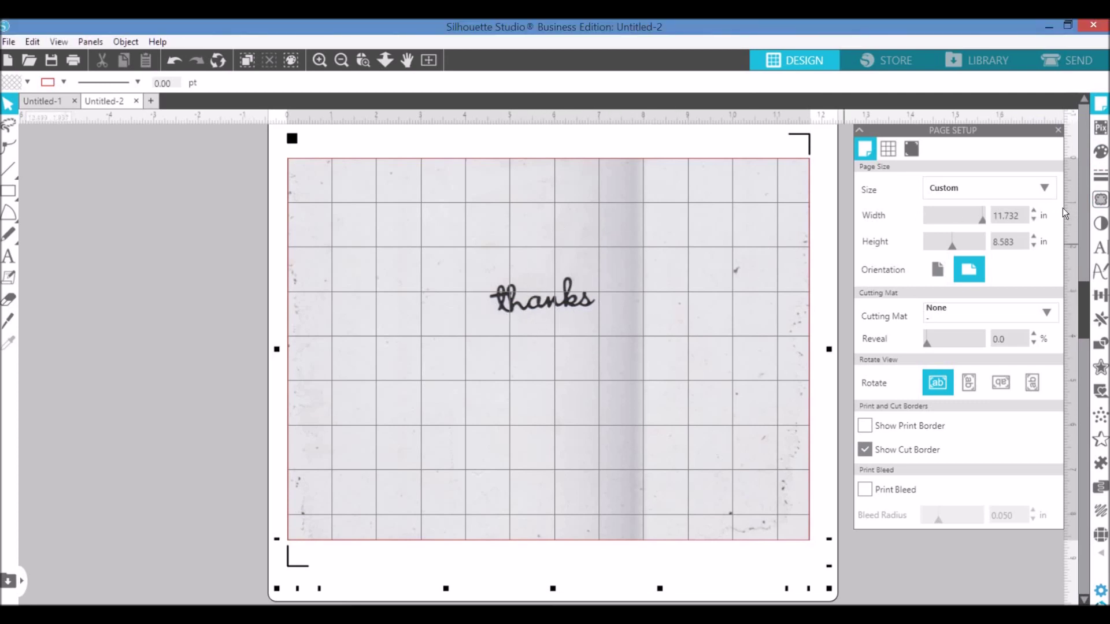
{"action": "left_click", "coordinate": [1101, 200]}
{"action": "left_click", "coordinate": [907, 191]}
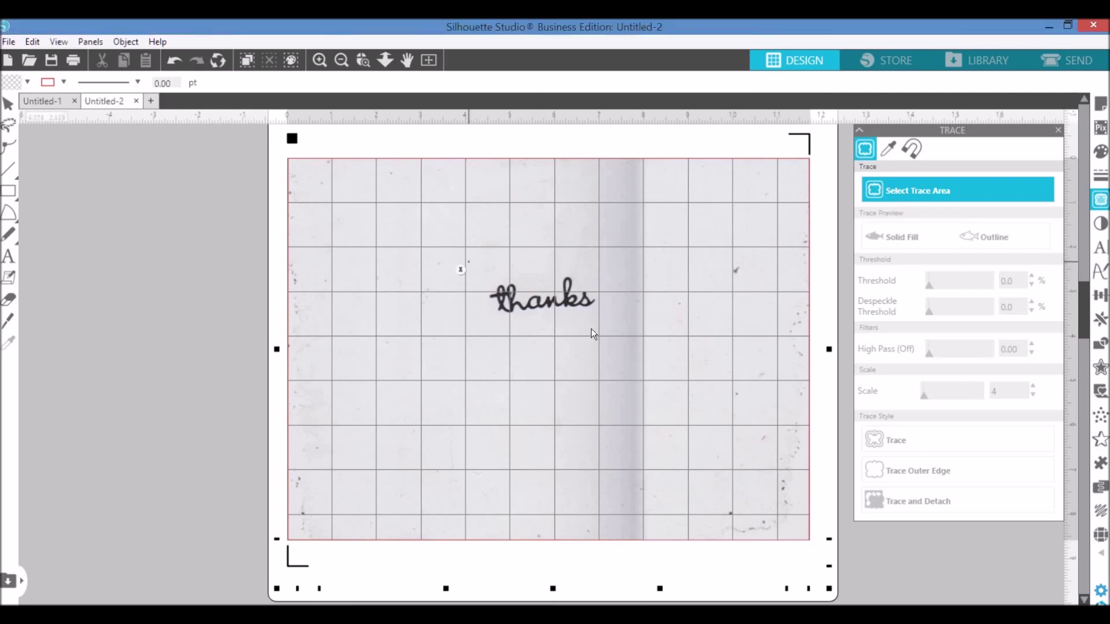
{"action": "mouse_move", "coordinate": [469, 264]}
{"action": "left_mouse_down"}
{"action": "mouse_move", "coordinate": [596, 322]}
{"action": "mouse_move", "coordinate": [622, 353]}
{"action": "mouse_move", "coordinate": [625, 331]}
{"action": "left_mouse_up"}
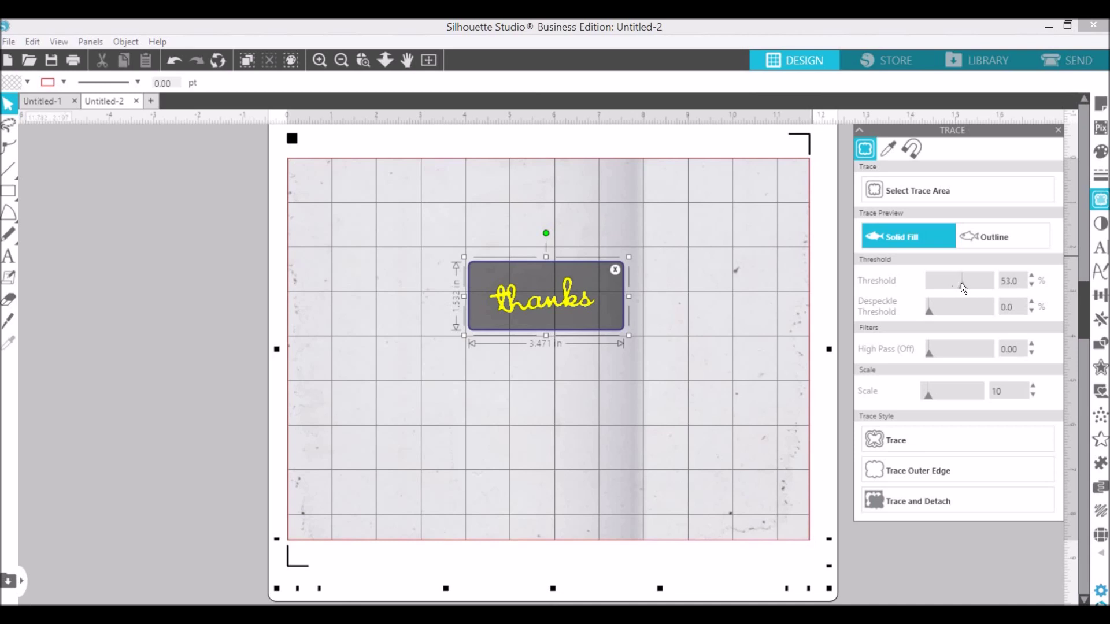
{"action": "left_click", "coordinate": [881, 438]}
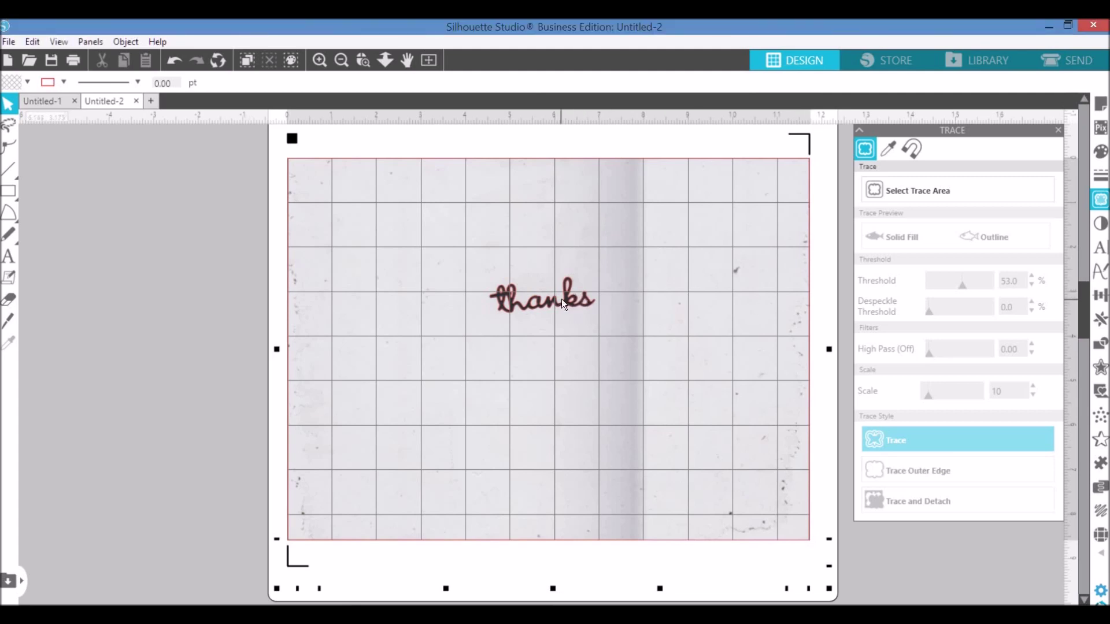
{"action": "mouse_move", "coordinate": [560, 300]}
{"action": "left_mouse_down"}
{"action": "mouse_move", "coordinate": [568, 317]}
{"action": "mouse_move", "coordinate": [464, 329]}
{"action": "mouse_move", "coordinate": [434, 268]}
{"action": "left_mouse_up"}
{"action": "left_click", "coordinate": [317, 241]}
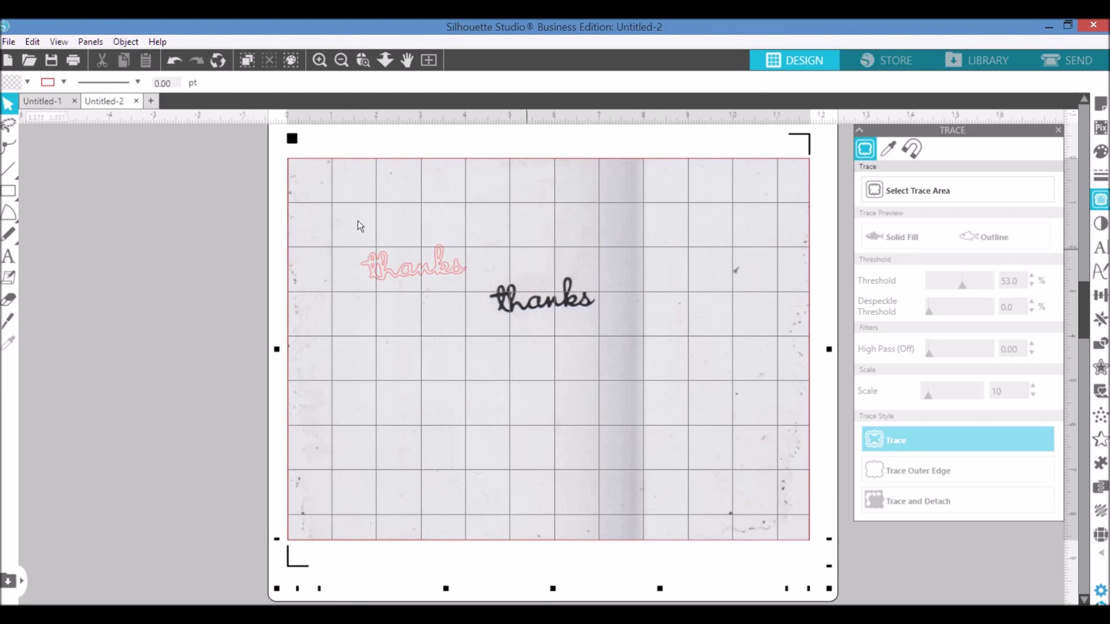
Add a 0.05 in rounded outer offset around the traced 'thanks' outline
{"action": "left_click", "coordinate": [378, 266]}
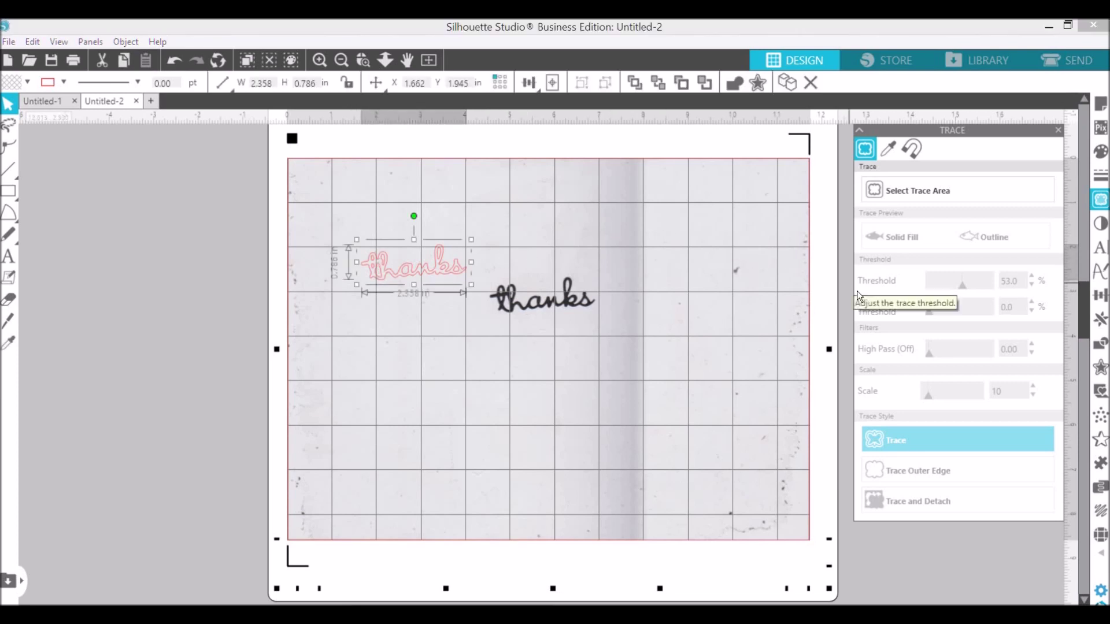
{"action": "left_click", "coordinate": [1101, 370]}
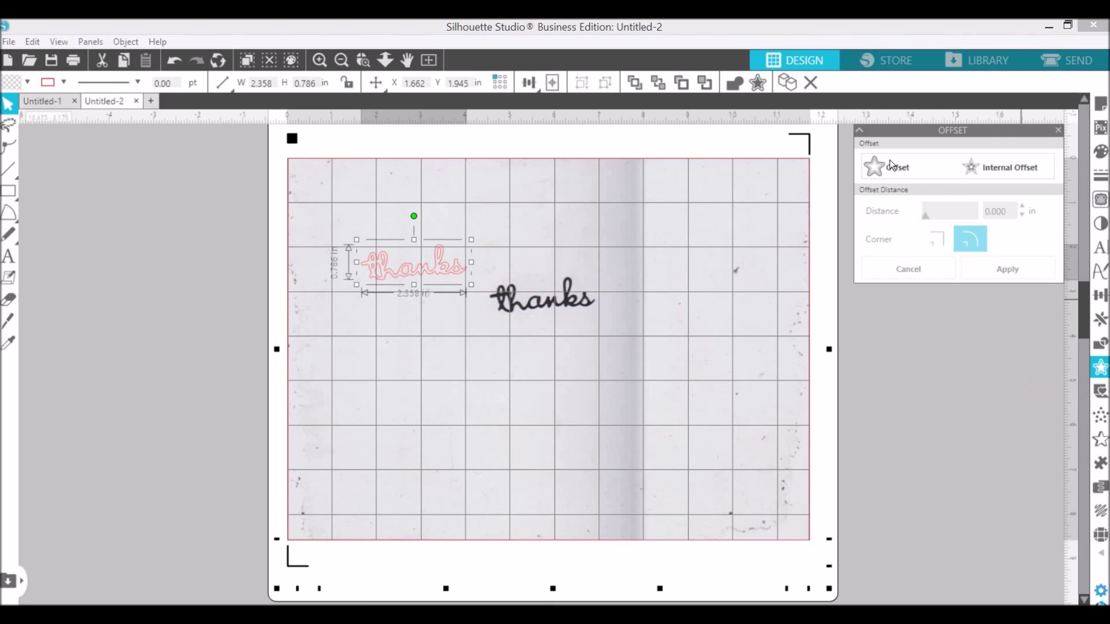
{"action": "left_click", "coordinate": [890, 161]}
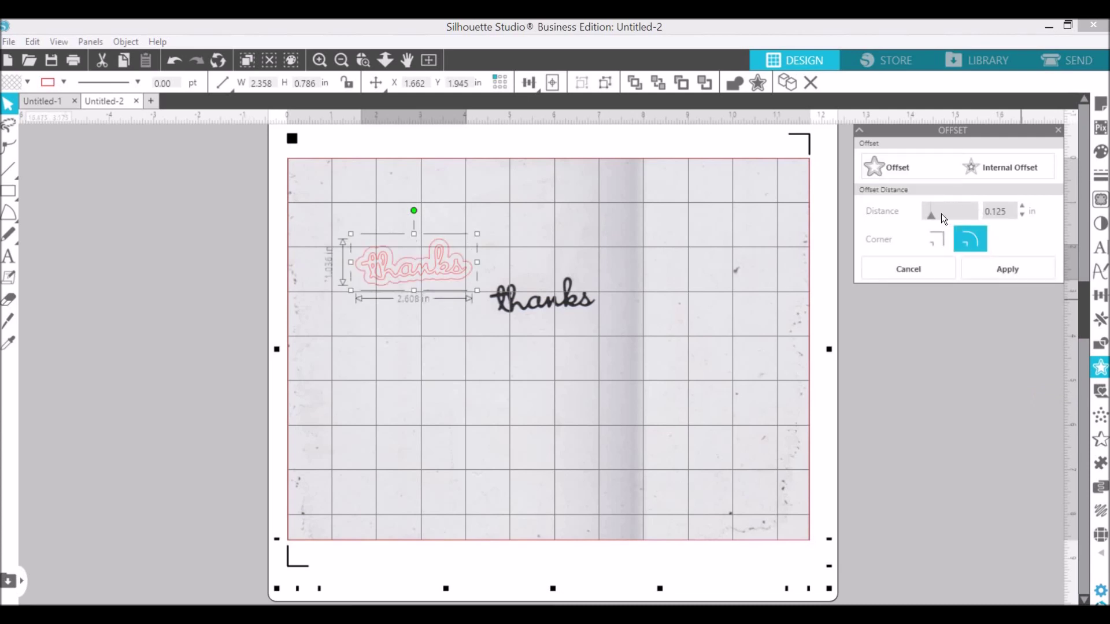
{"action": "left_click_drag", "start_coordinate": [931, 219], "coordinate": [930, 219]}
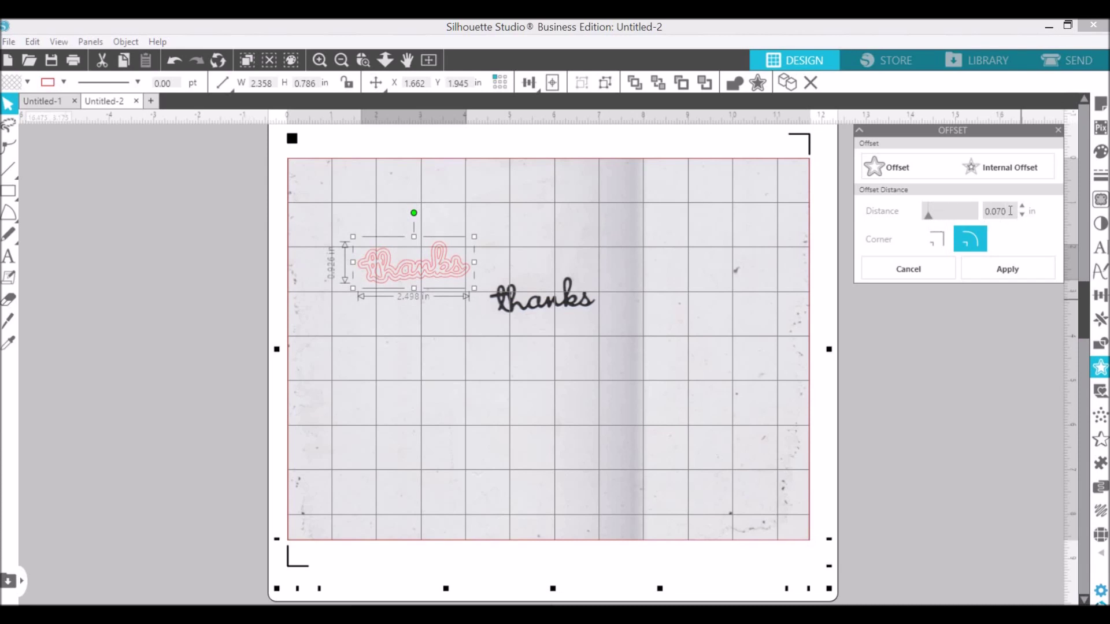
{"action": "key", "text": "BackSpace"}
{"action": "key", "text": "BackSpace"}
{"action": "left_click", "coordinate": [1016, 273]}
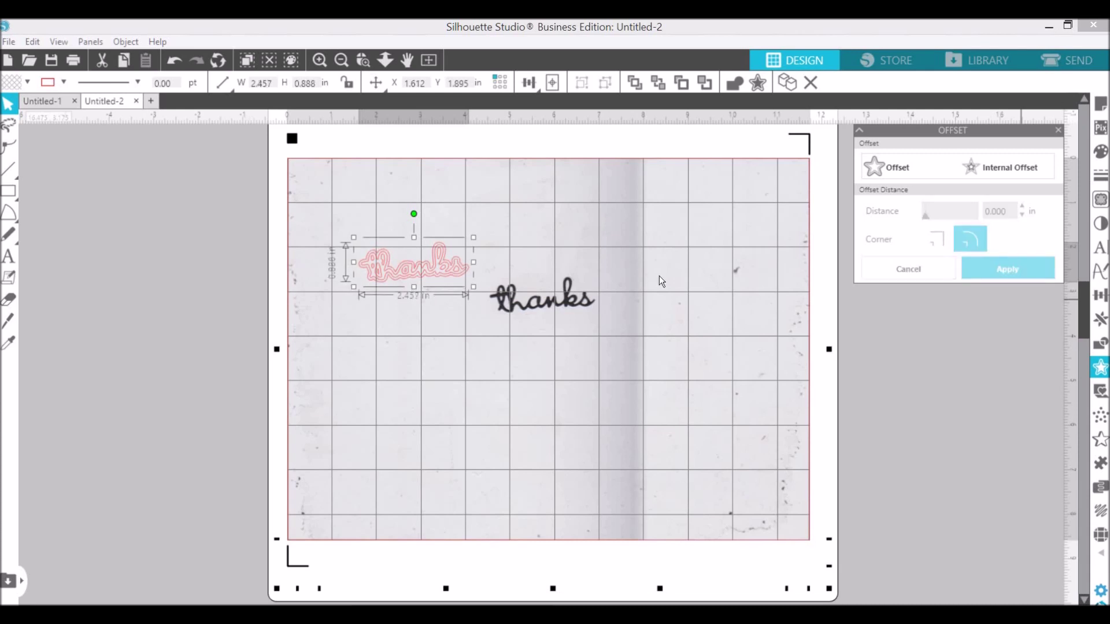
Select the original traced 'thanks' and move it up and to the right
{"action": "left_click", "coordinate": [452, 283]}
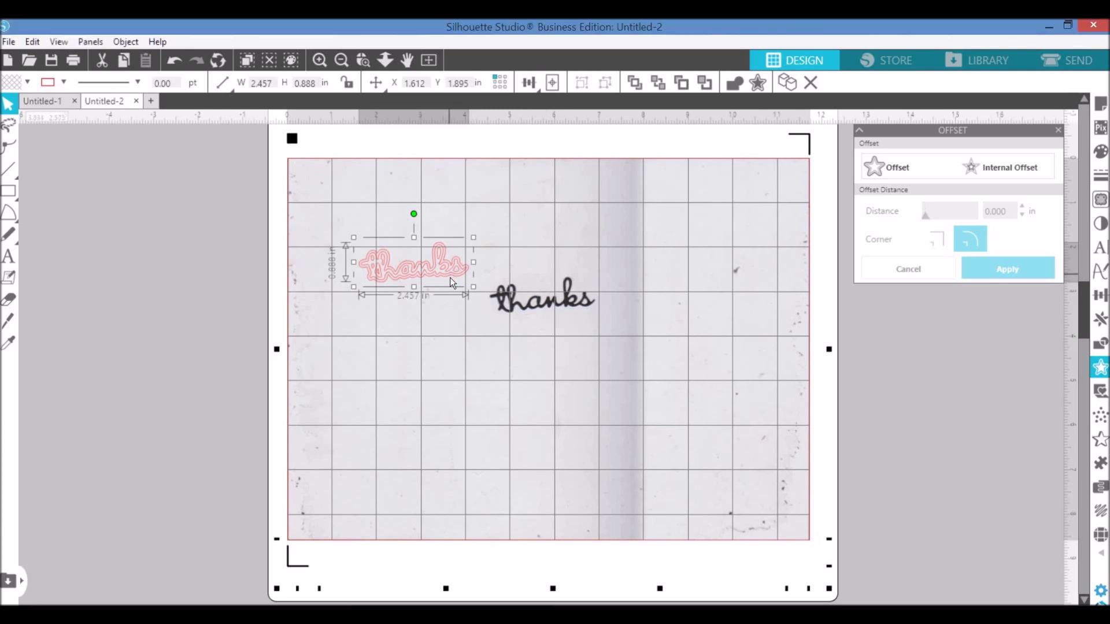
{"action": "left_click", "coordinate": [450, 277]}
{"action": "left_click", "coordinate": [449, 276]}
{"action": "left_click", "coordinate": [450, 275]}
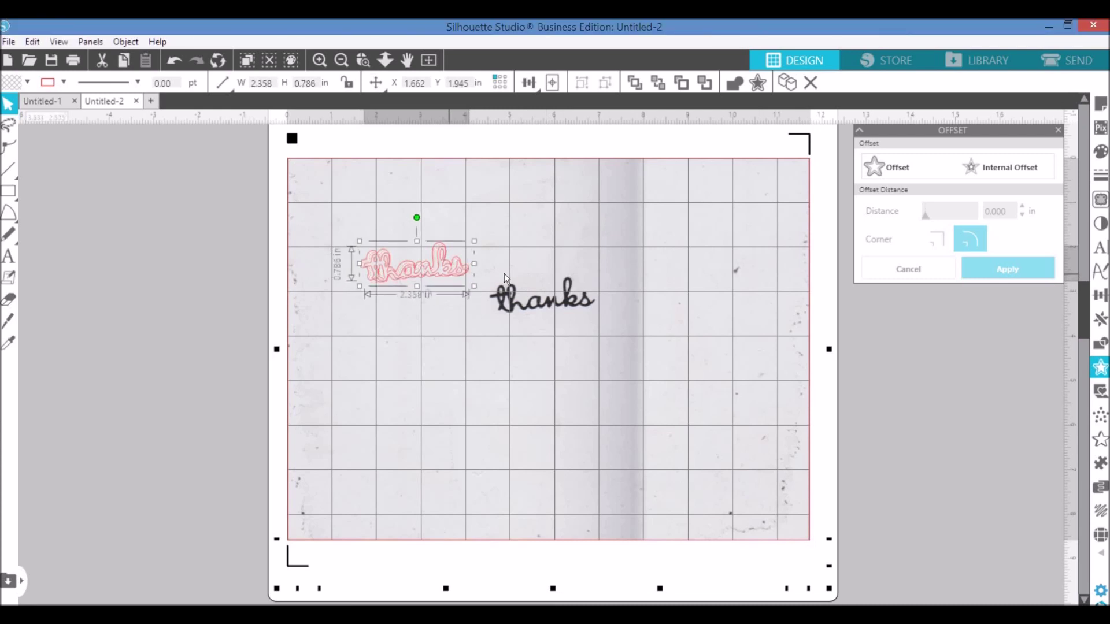
{"action": "left_click_drag", "start_coordinate": [504, 273], "coordinate": [572, 238]}
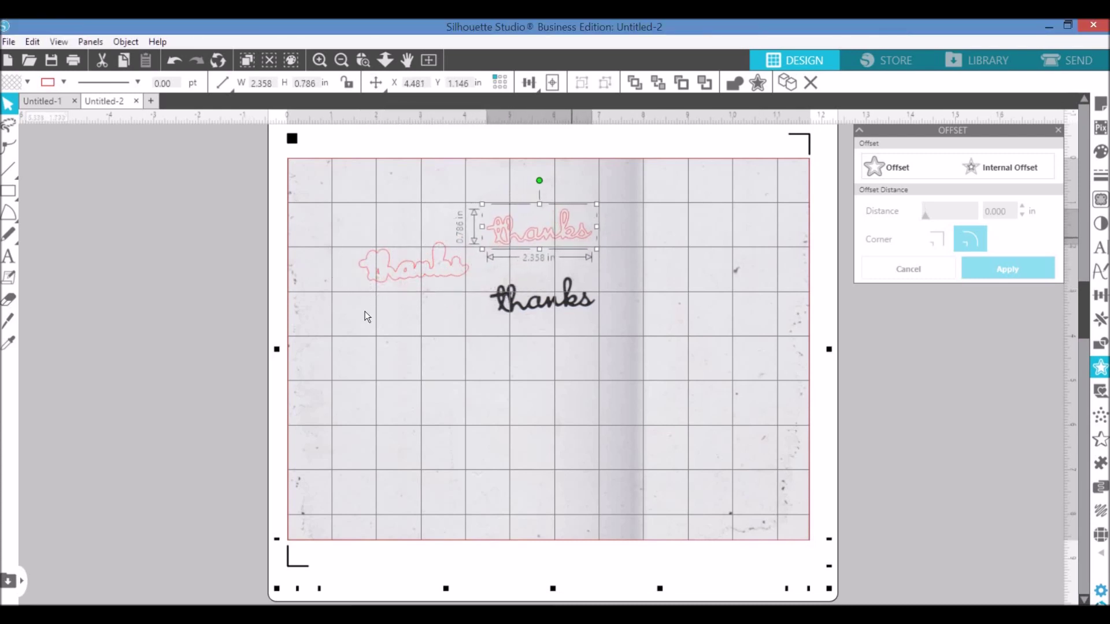
Add a second 0.05 in offset around the first offset outline, then deselect
{"action": "left_click", "coordinate": [450, 279]}
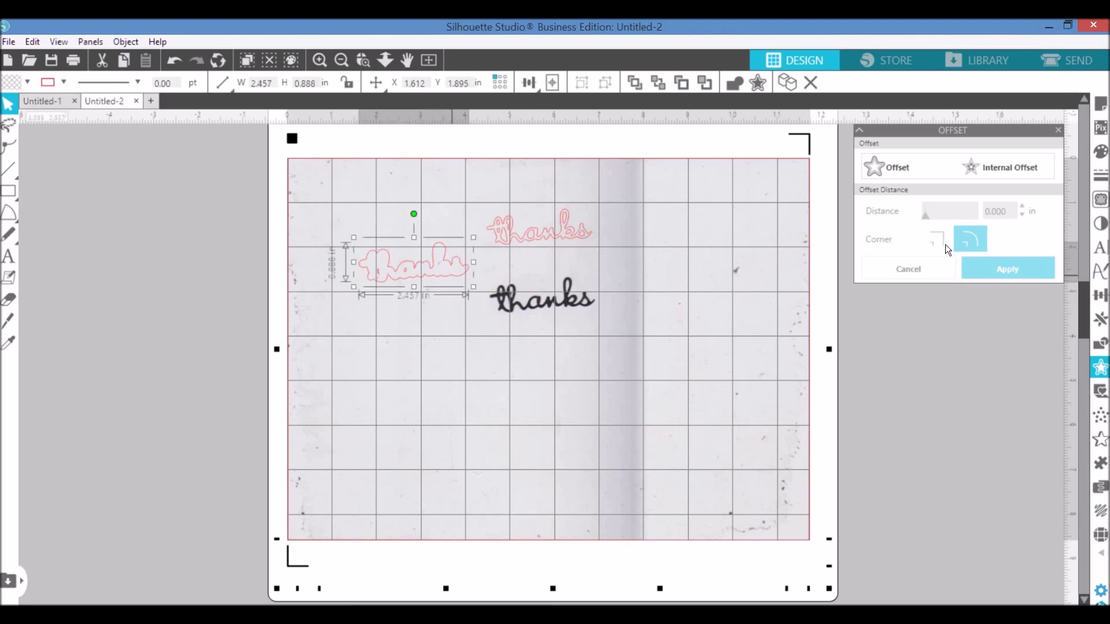
{"action": "left_click", "coordinate": [892, 166]}
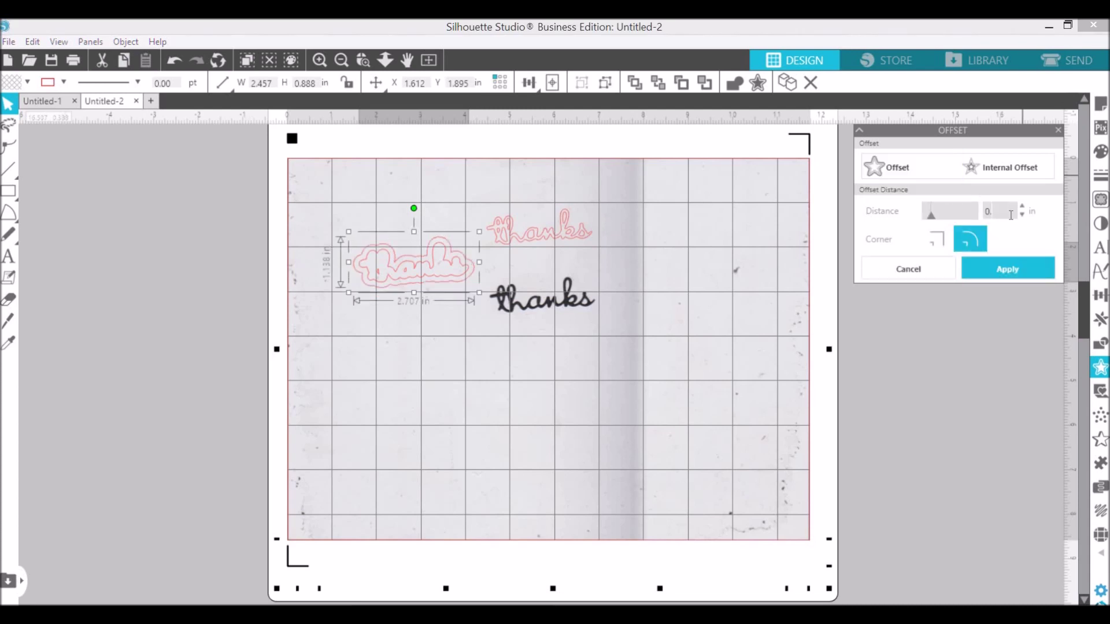
{"action": "type", "text": "5"}
{"action": "left_click", "coordinate": [1012, 263]}
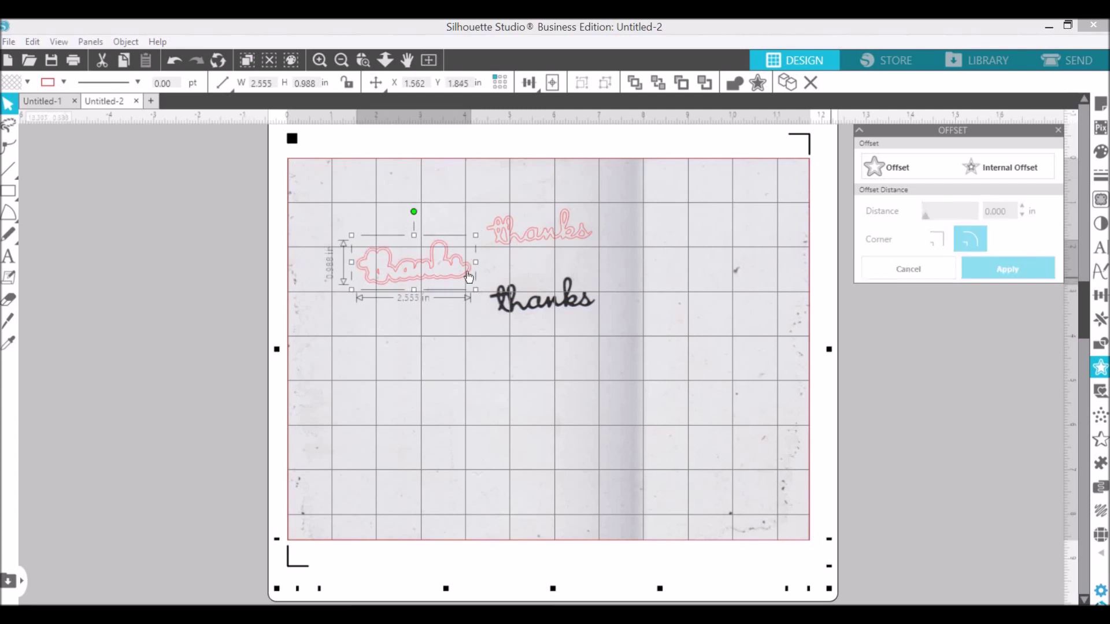
{"action": "left_click", "coordinate": [460, 318]}
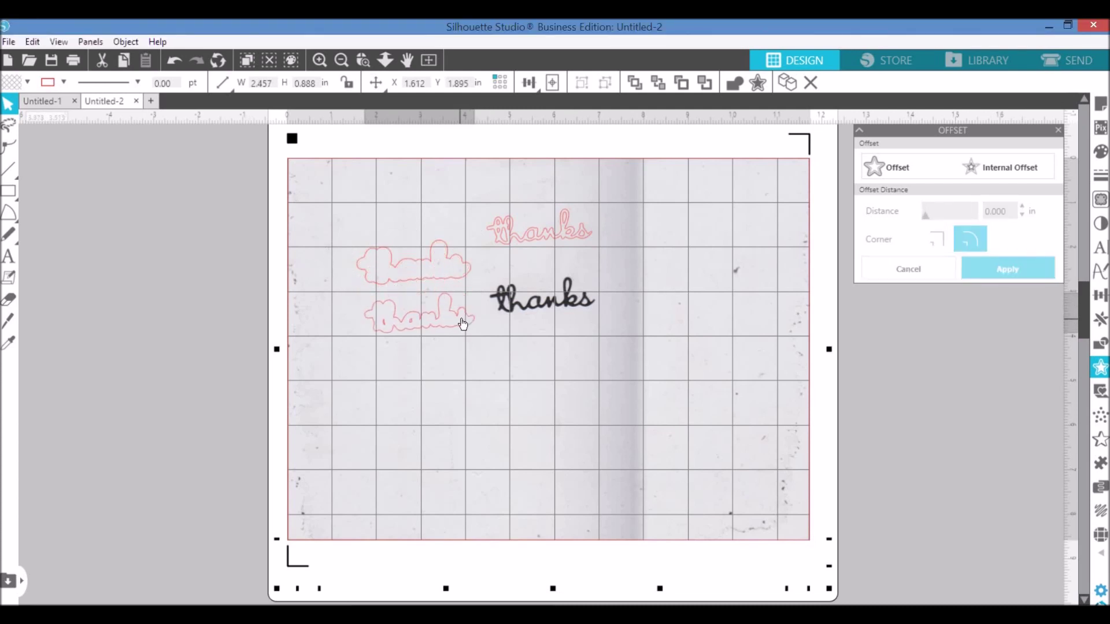
{"action": "left_click", "coordinate": [463, 324]}
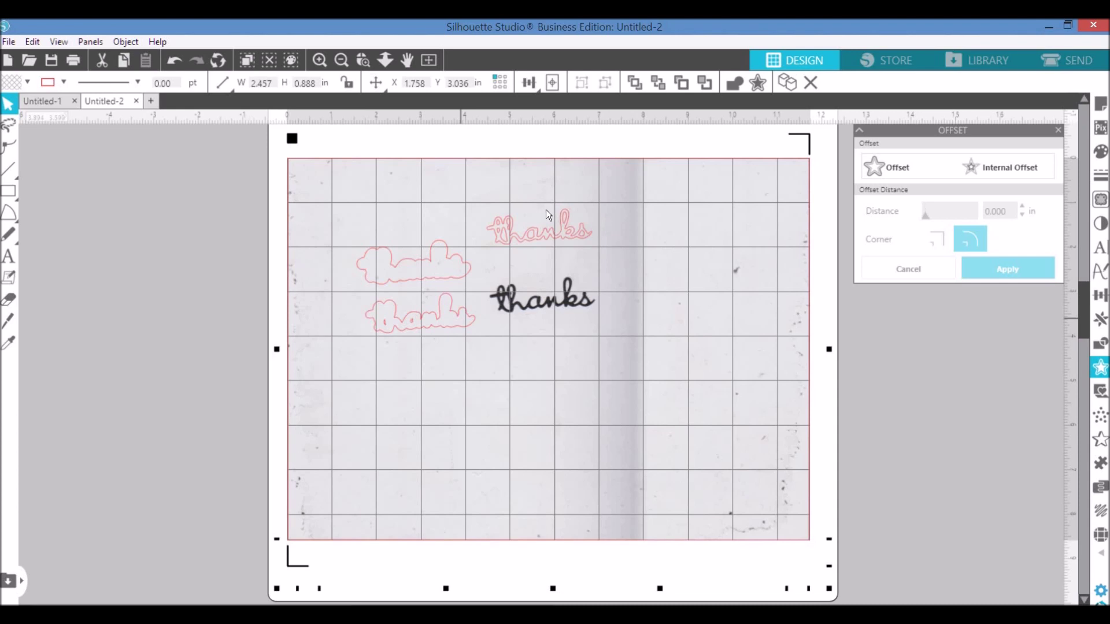
{"action": "left_click", "coordinate": [471, 319]}
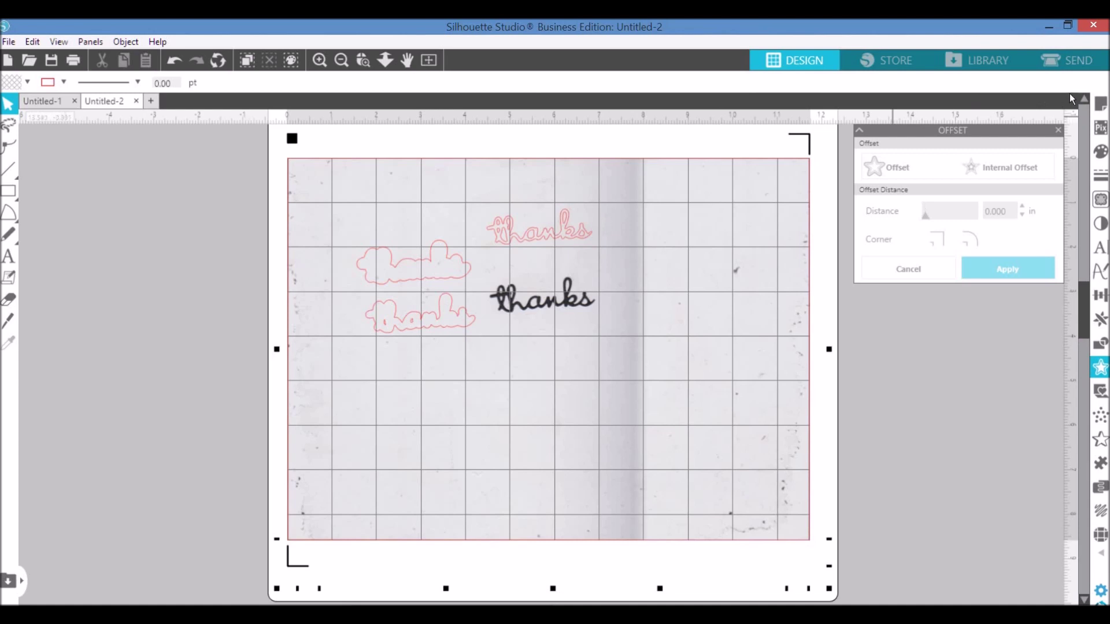
In the Send tab, check the outlines are set to cut and nudge the top 'thanks' right
{"action": "left_click", "coordinate": [1067, 59]}
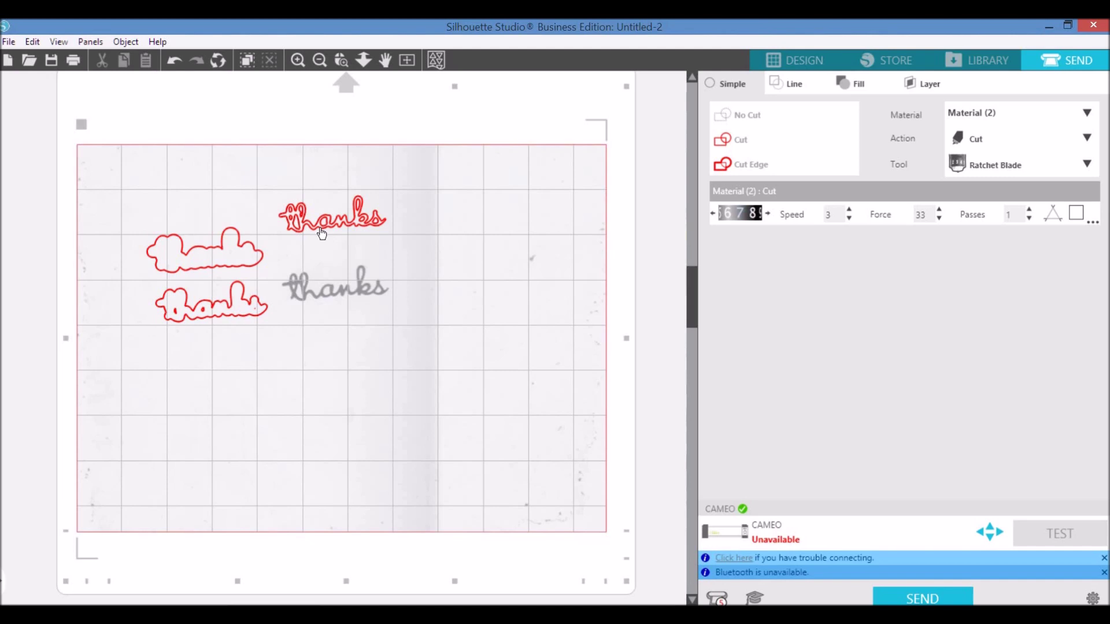
{"action": "left_click_drag", "start_coordinate": [321, 228], "coordinate": [365, 236]}
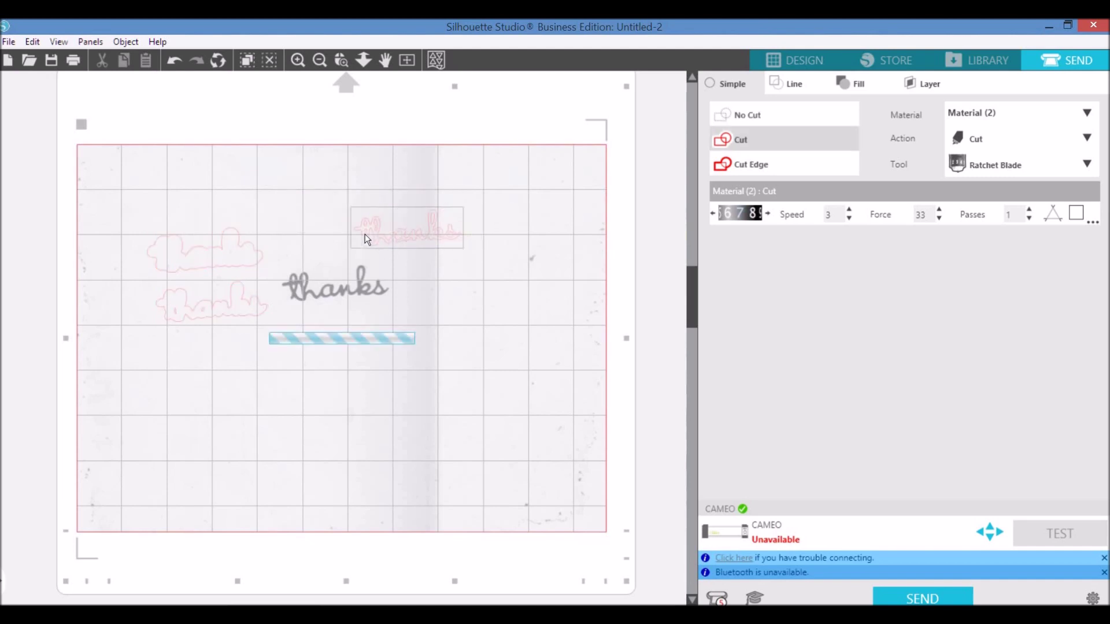
{"action": "left_click", "coordinate": [359, 260]}
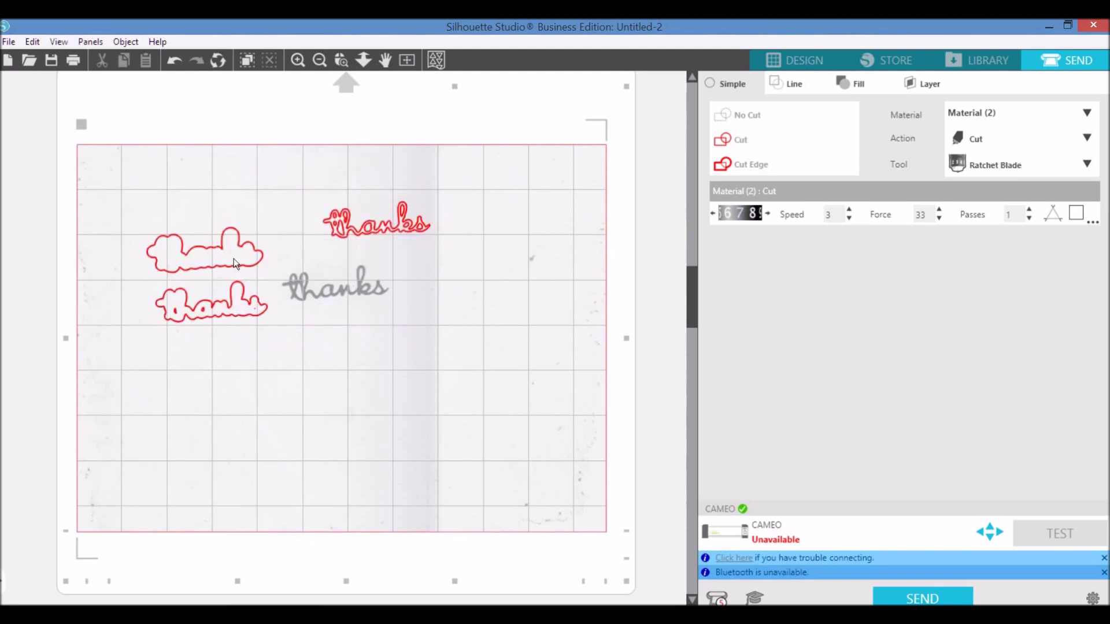